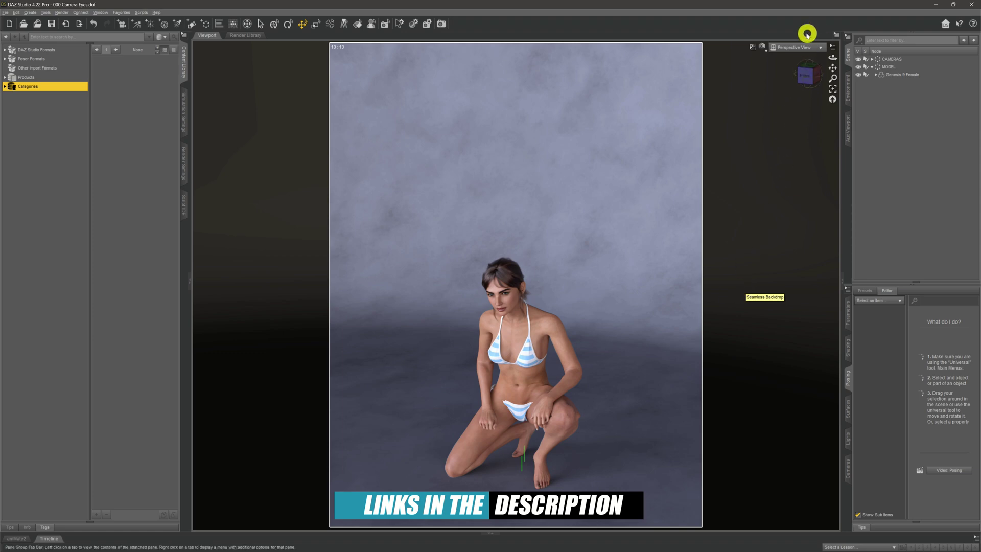
# Step: Inspect the crouching figure from both sides in Perspective View and bring the viewport back to the Camera view
pyautogui.click(795, 46)
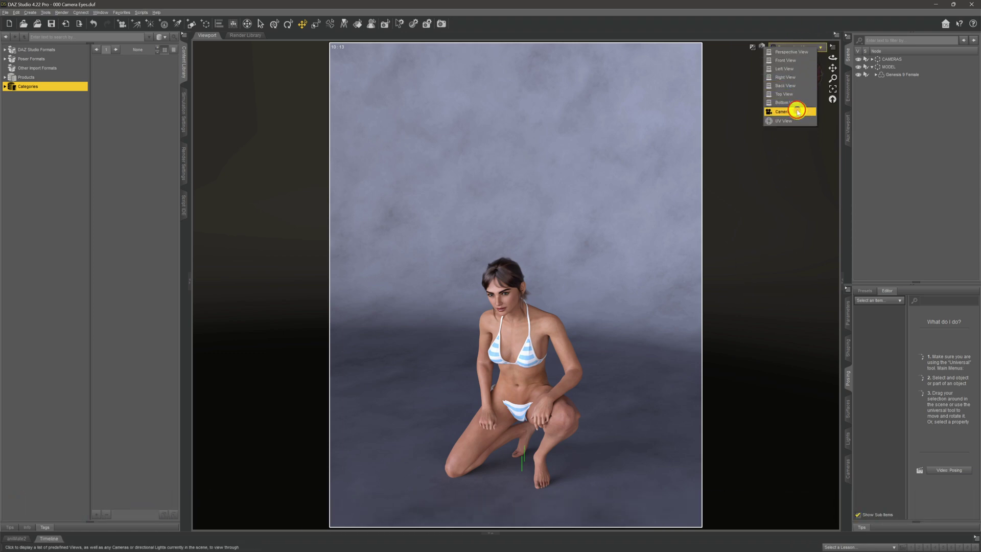
pyautogui.click(797, 111)
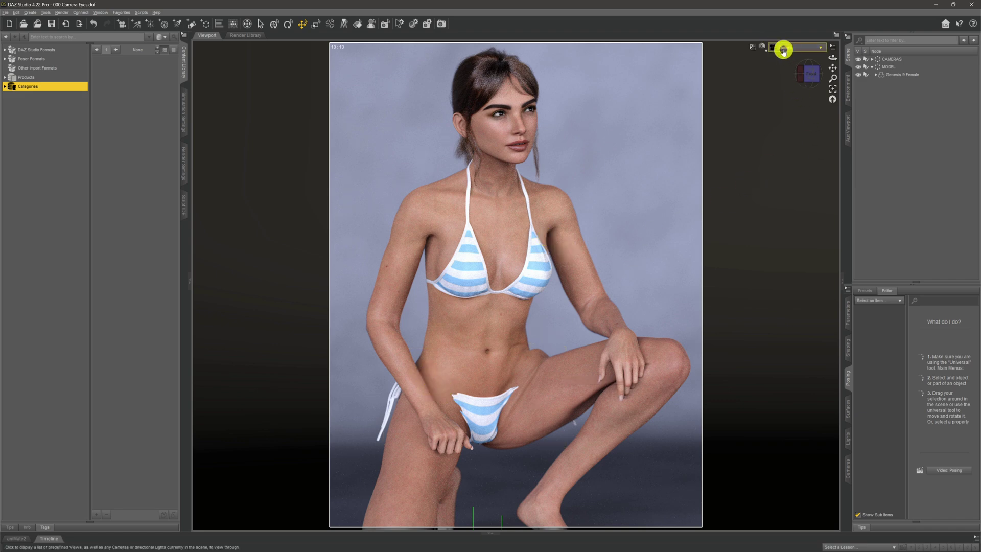
pyautogui.click(786, 51)
pyautogui.click(785, 54)
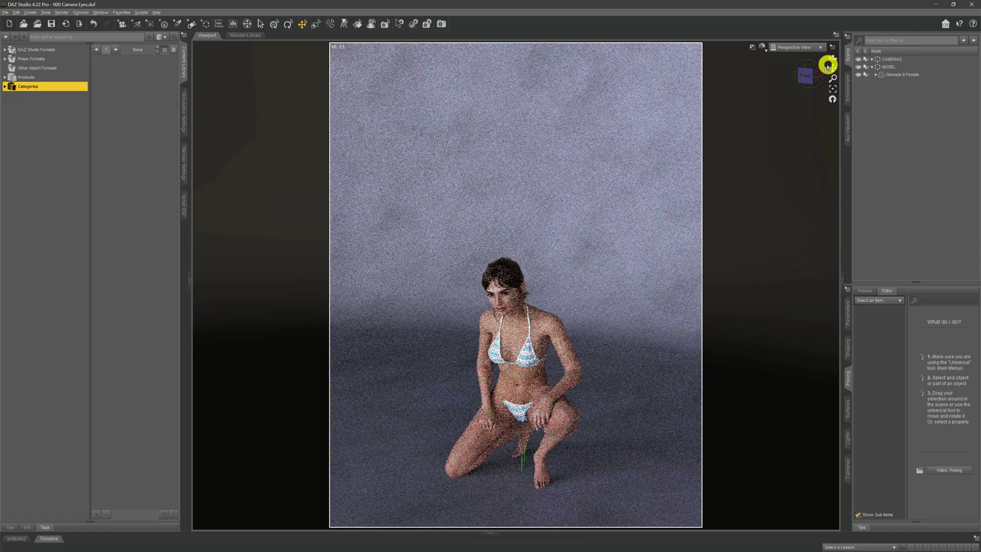
pyautogui.moveTo(830, 60); pyautogui.dragTo(743, 116)
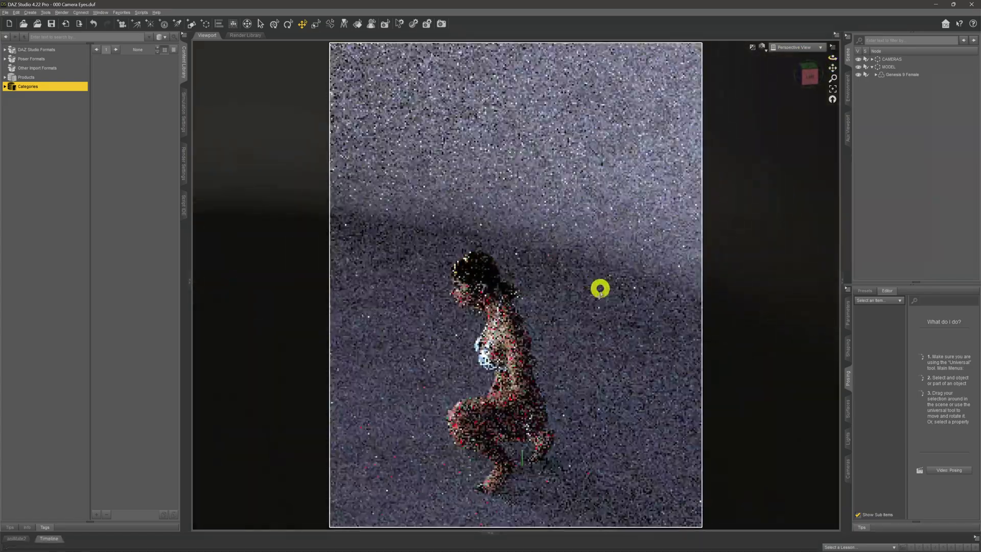
pyautogui.moveTo(831, 70); pyautogui.dragTo(805, 117)
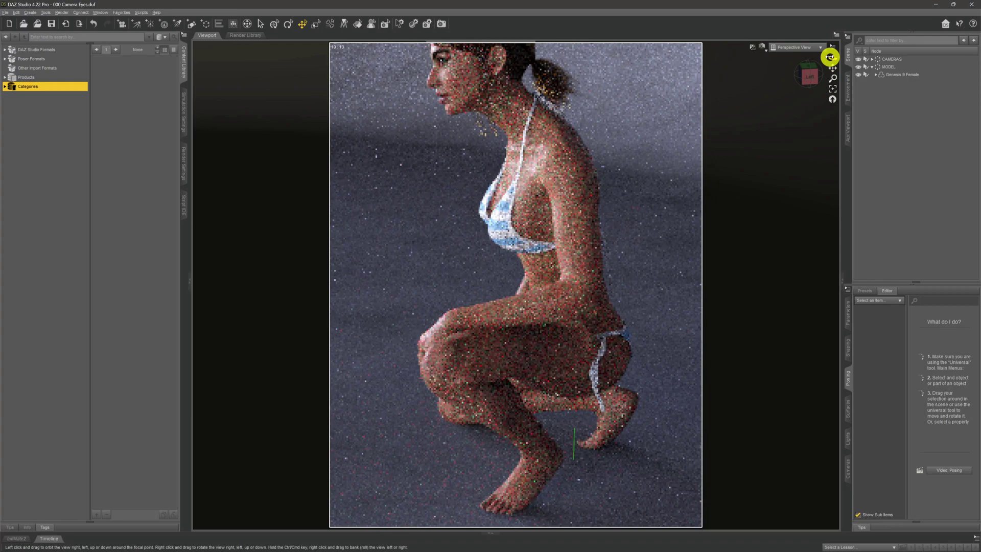
pyautogui.moveTo(830, 55); pyautogui.dragTo(830, 59)
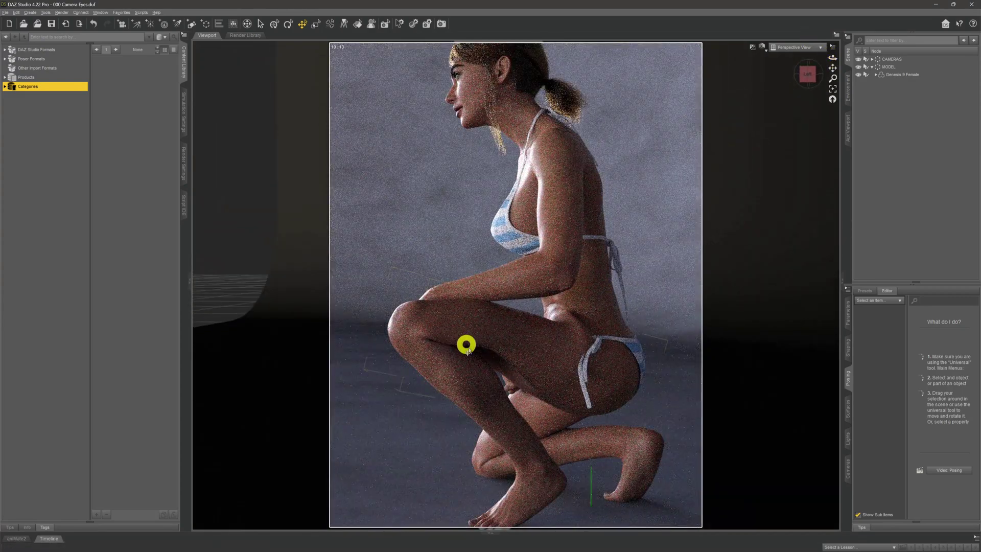
pyautogui.click(834, 61)
pyautogui.moveTo(833, 60); pyautogui.dragTo(449, 400)
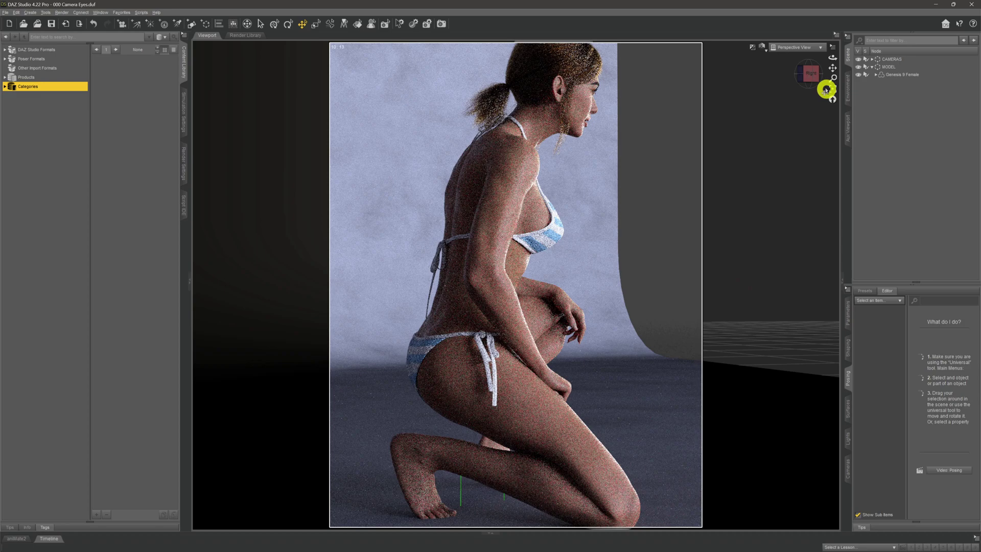
pyautogui.moveTo(831, 65)
pyautogui.mouseDown()
pyautogui.moveTo(814, 39)
pyautogui.moveTo(830, 59)
pyautogui.mouseUp()
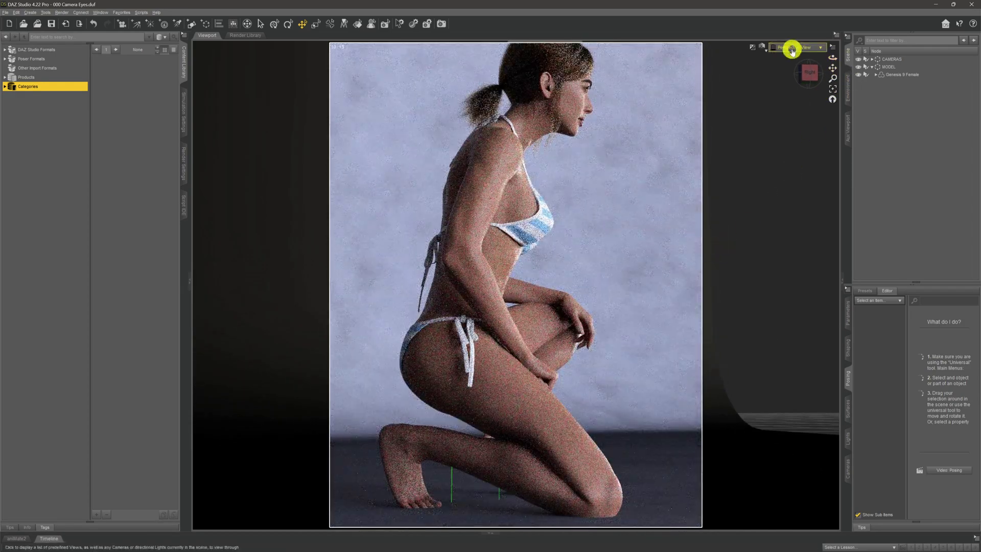
pyautogui.click(793, 48)
pyautogui.click(796, 113)
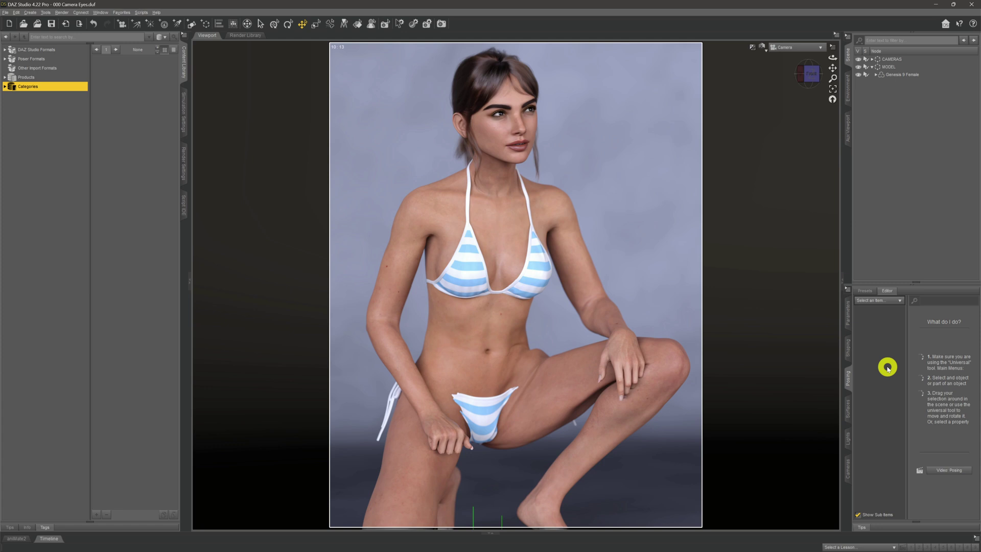
# Step: Select the Genesis 9 Female figure, show its parameters and turn off Show Hidden Properties in the parameter preferences
pyautogui.click(900, 77)
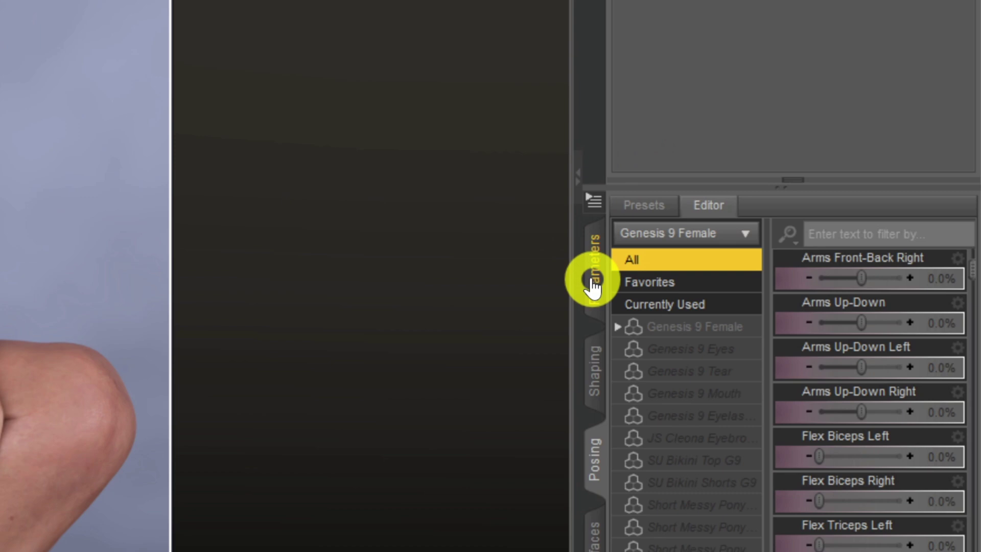
pyautogui.click(593, 286)
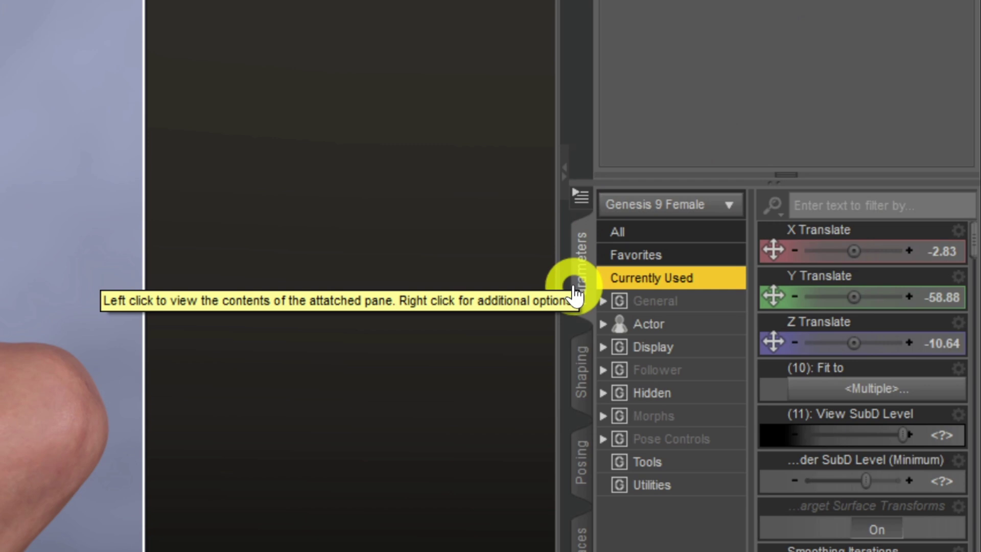
pyautogui.rightClick(582, 282)
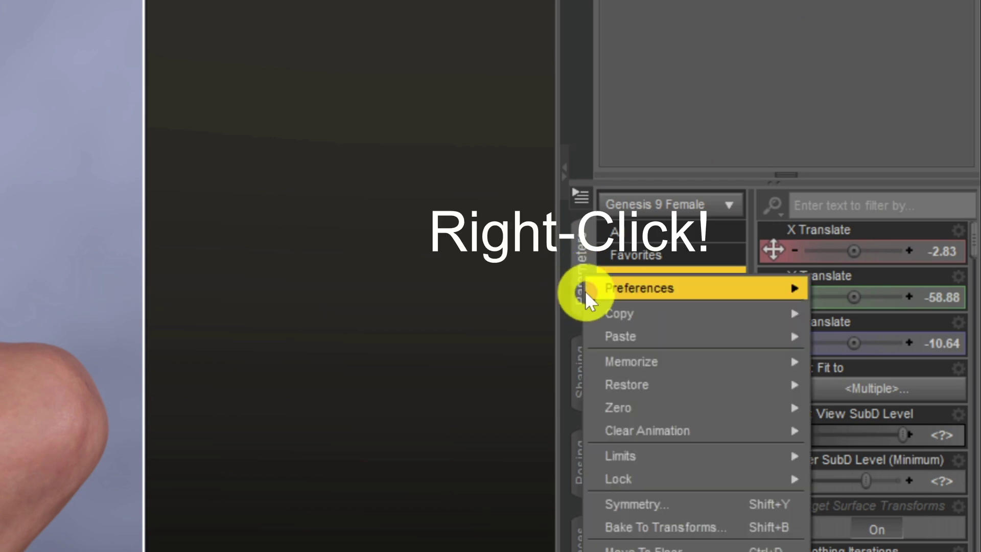
pyautogui.moveTo(638, 296)
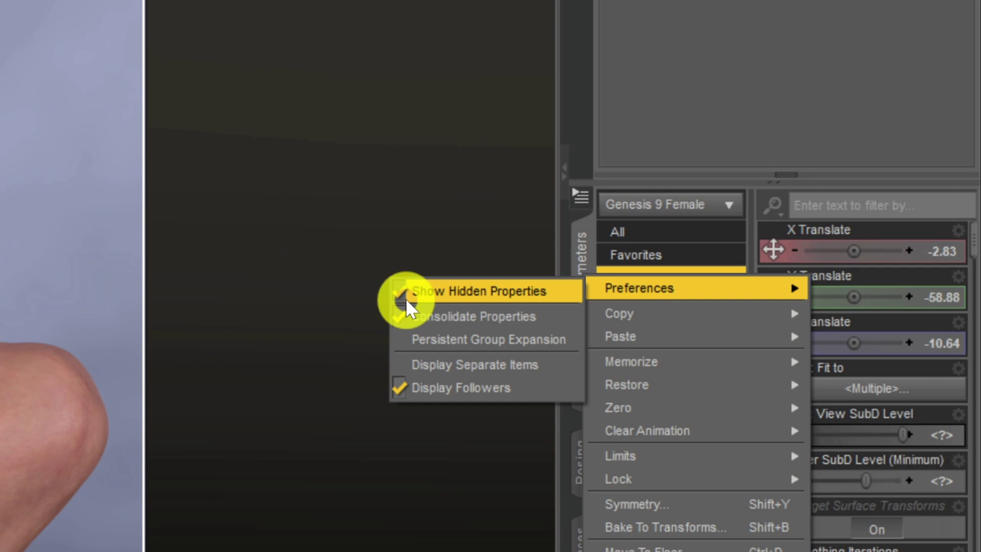
pyautogui.click(566, 289)
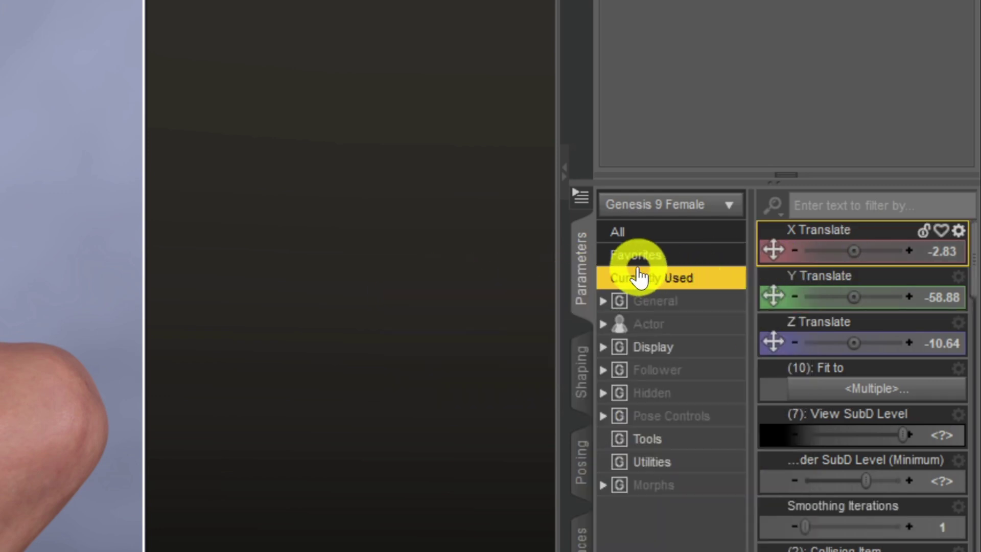
# Step: Turn Show Hidden Properties back on in the parameter preferences and check that the option is enabled
pyautogui.rightClick(579, 270)
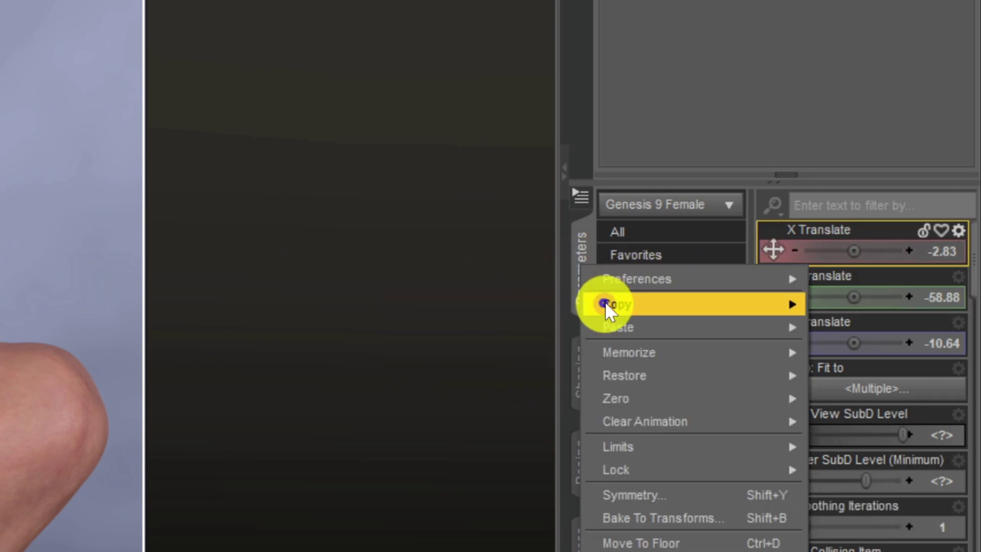
pyautogui.click(493, 282)
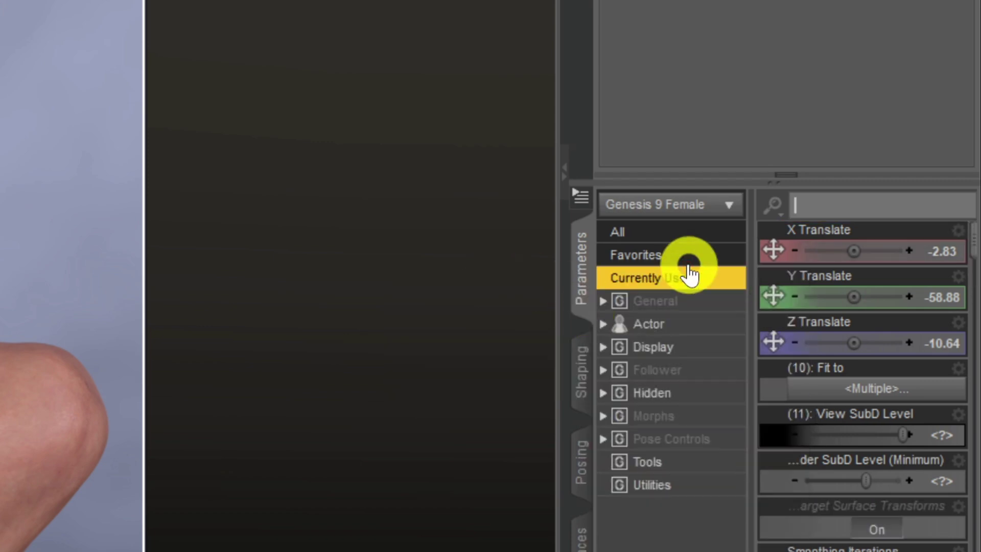
pyautogui.rightClick(593, 273)
pyautogui.moveTo(602, 285)
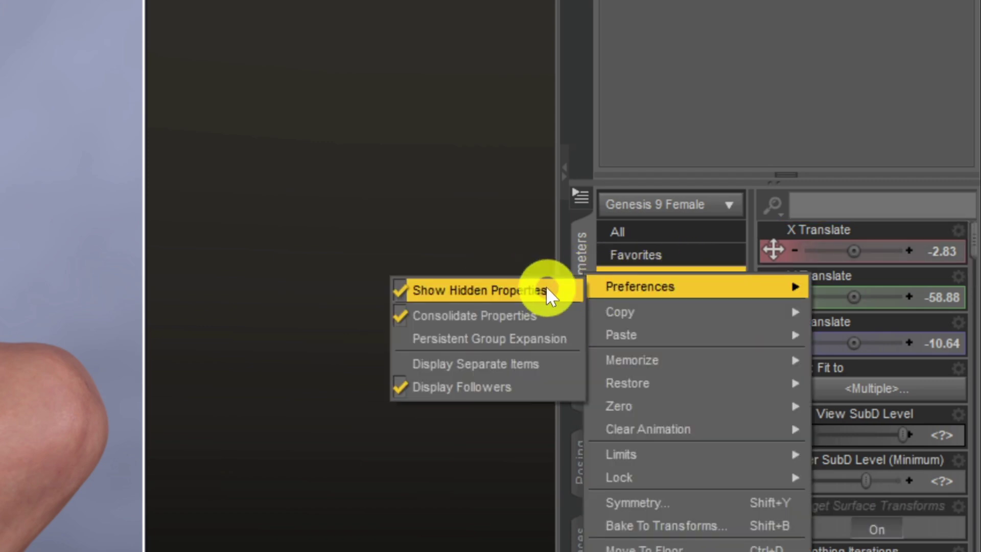
pyautogui.click(746, 67)
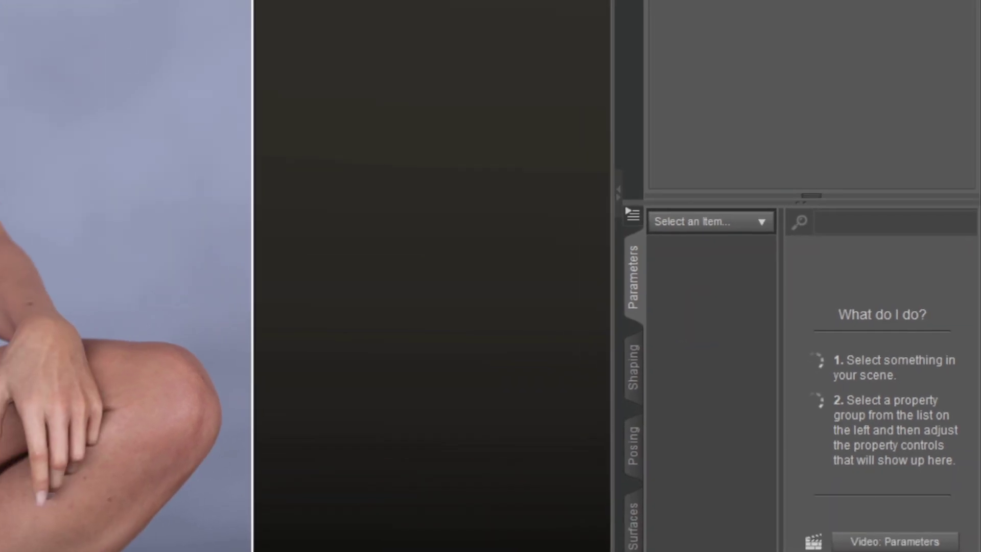
# Step: Reselect the Genesis 9 Female figure and filter its currently used parameters by "thigh"
pyautogui.click(745, 46)
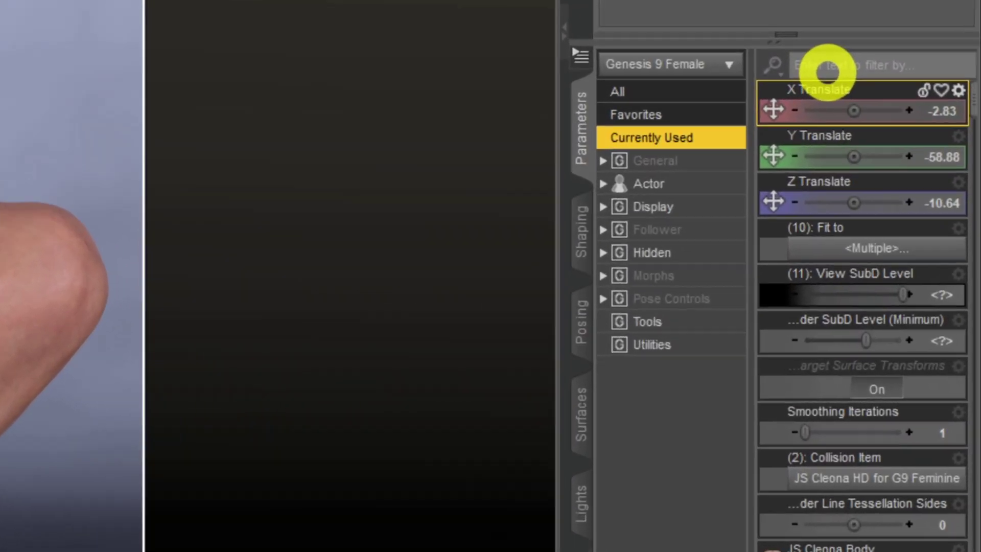
pyautogui.click(875, 174)
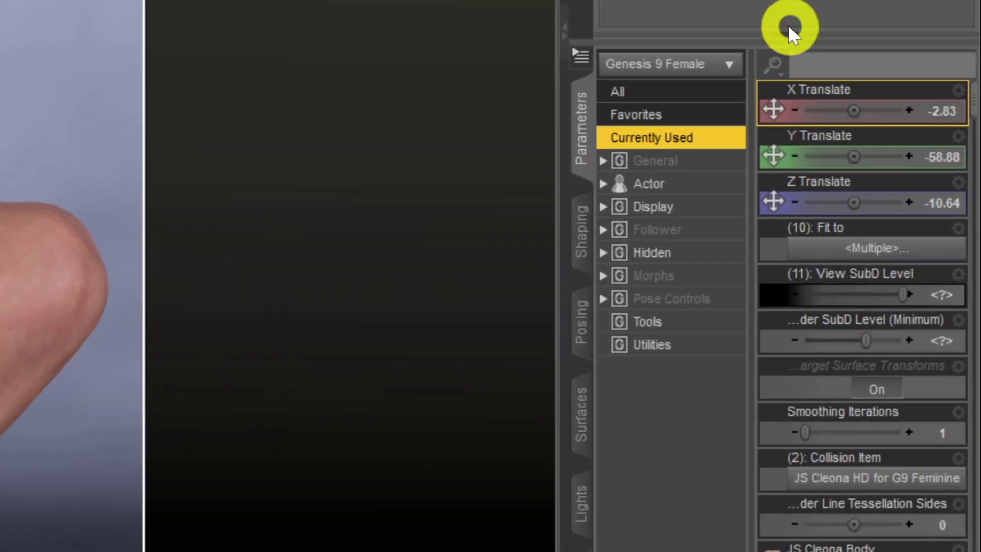
pyautogui.write('thigh')
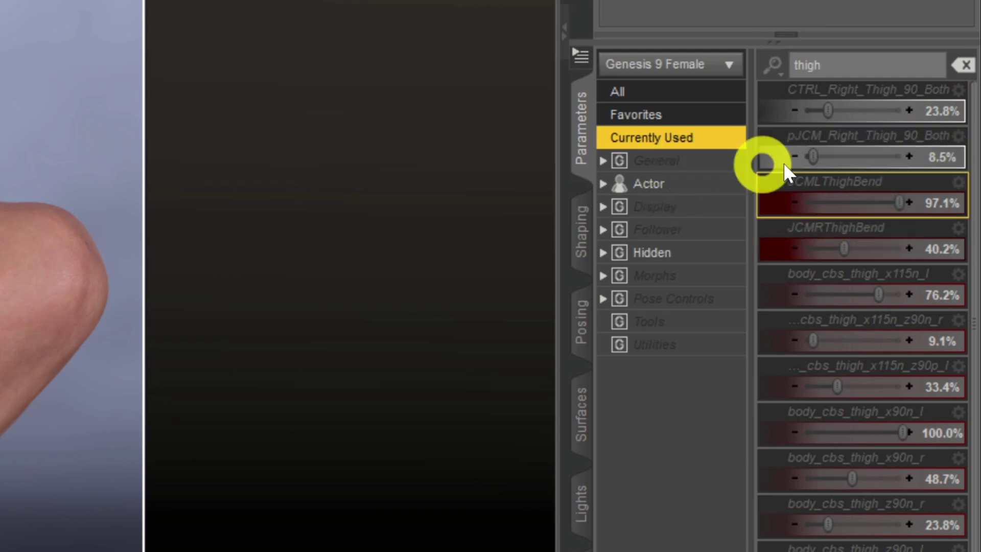
# Step: Examine the filtered thigh properties for the corrective morphs that affect the figure's left and right thigh bends
pyautogui.scroll(-4, 868, 209)
pyautogui.scroll(3, 850, 302)
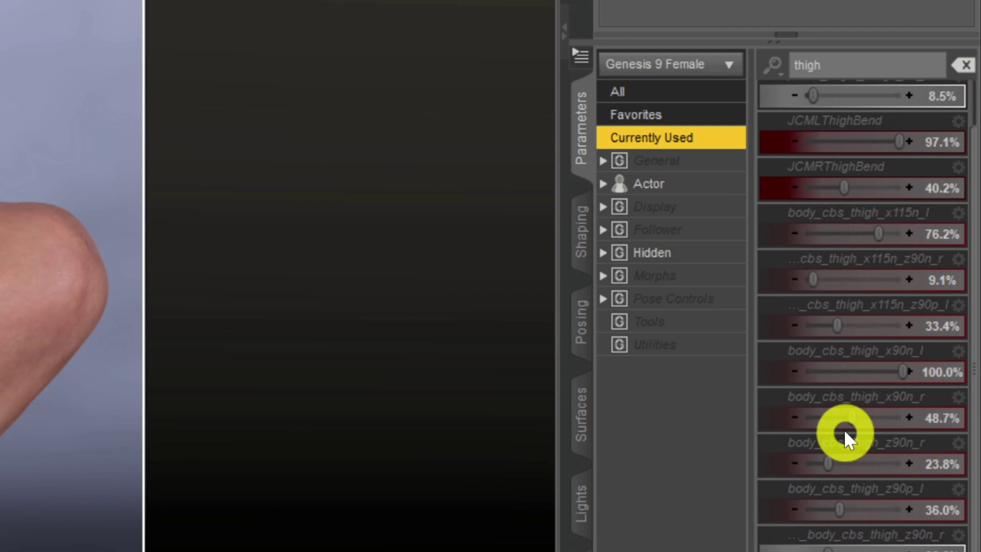
pyautogui.scroll(1, 844, 433)
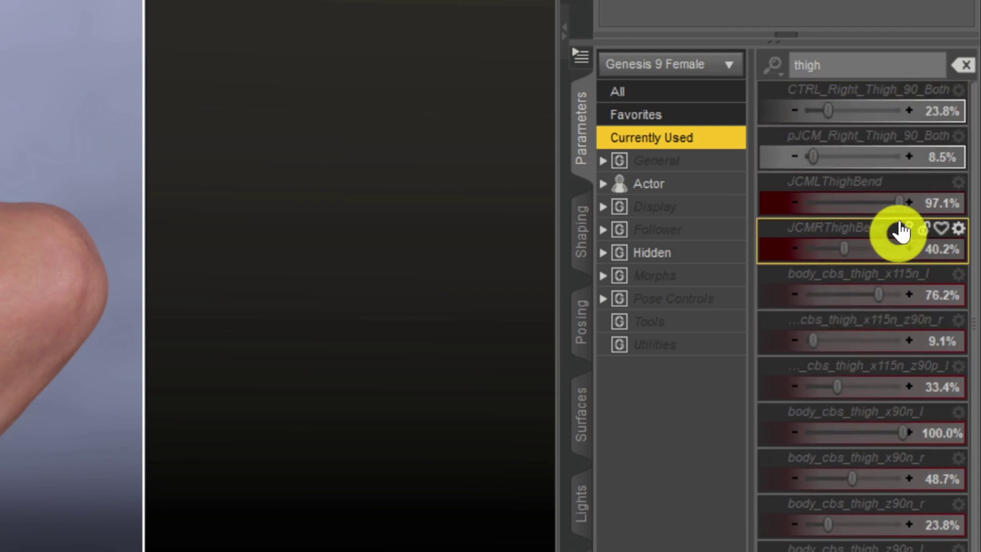
pyautogui.scroll(-3, 884, 357)
pyautogui.scroll(4, 828, 245)
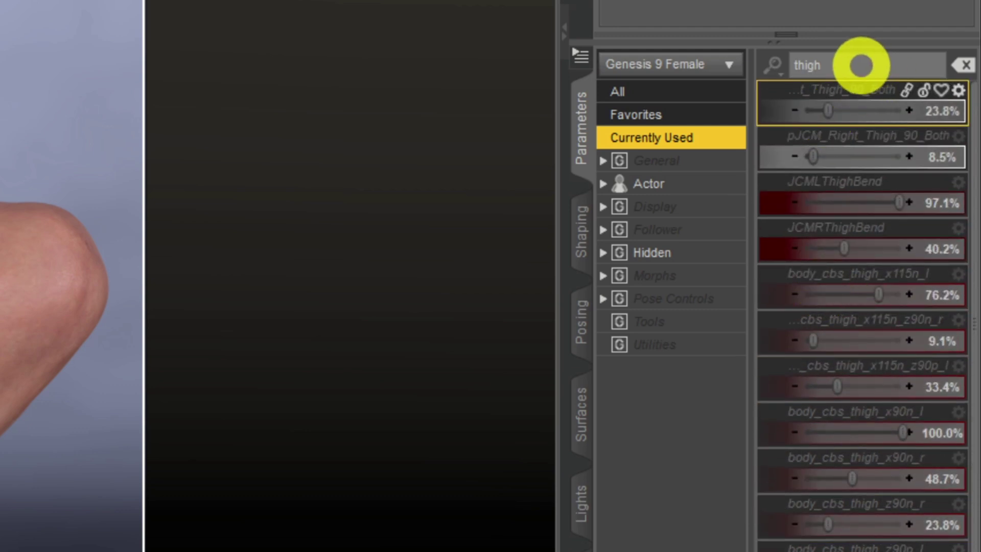
pyautogui.click(867, 93)
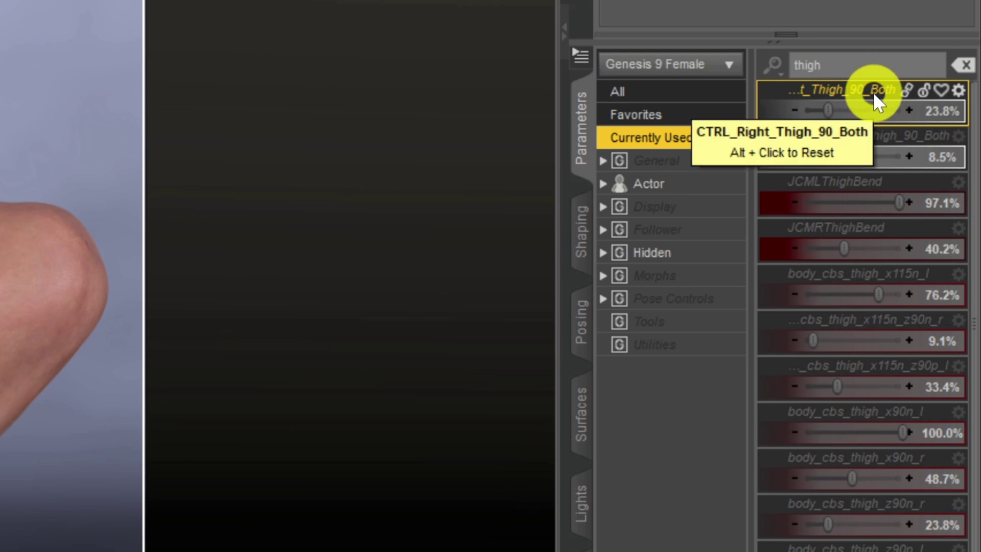
pyautogui.scroll(-5, 876, 358)
pyautogui.scroll(3, 869, 485)
pyautogui.scroll(2, 862, 516)
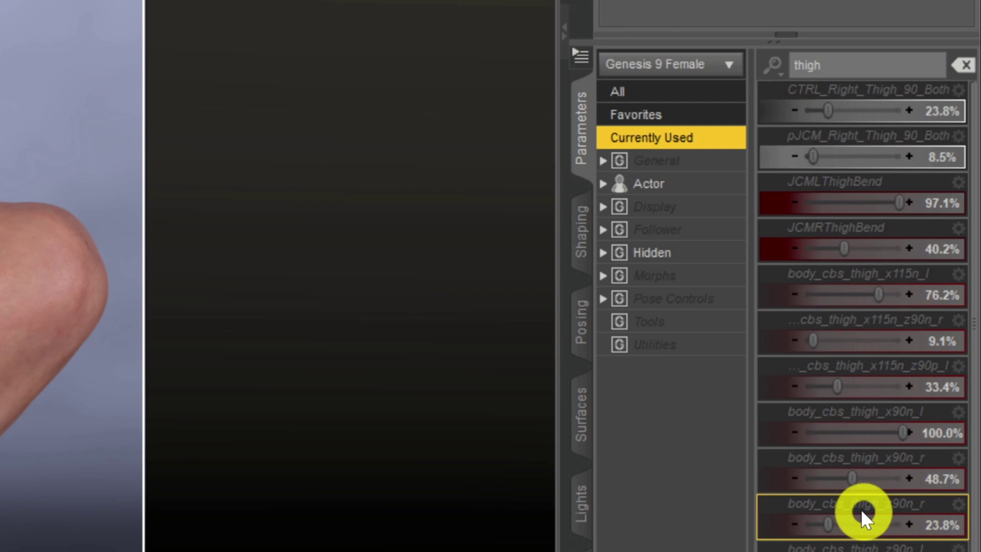
pyautogui.moveTo(848, 469)
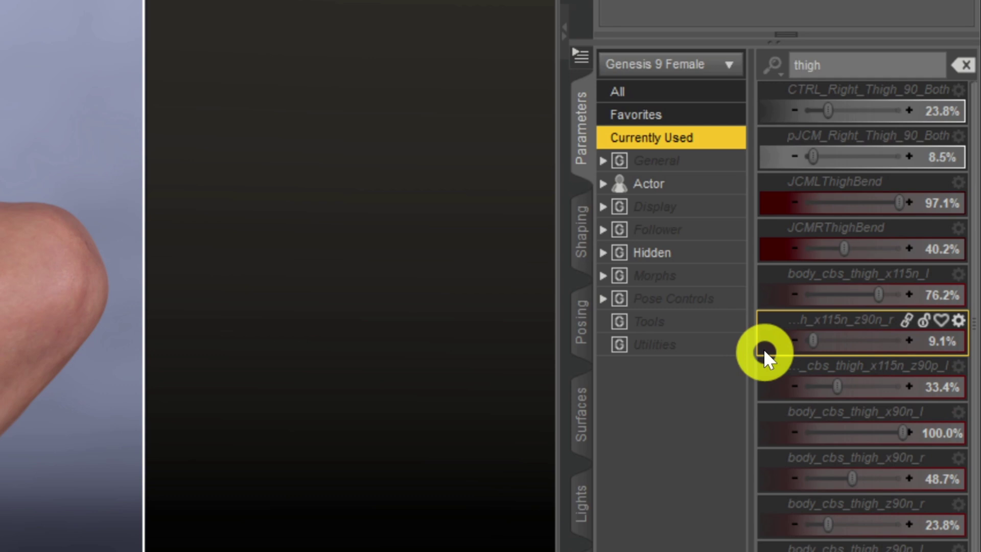
pyautogui.moveTo(763, 349)
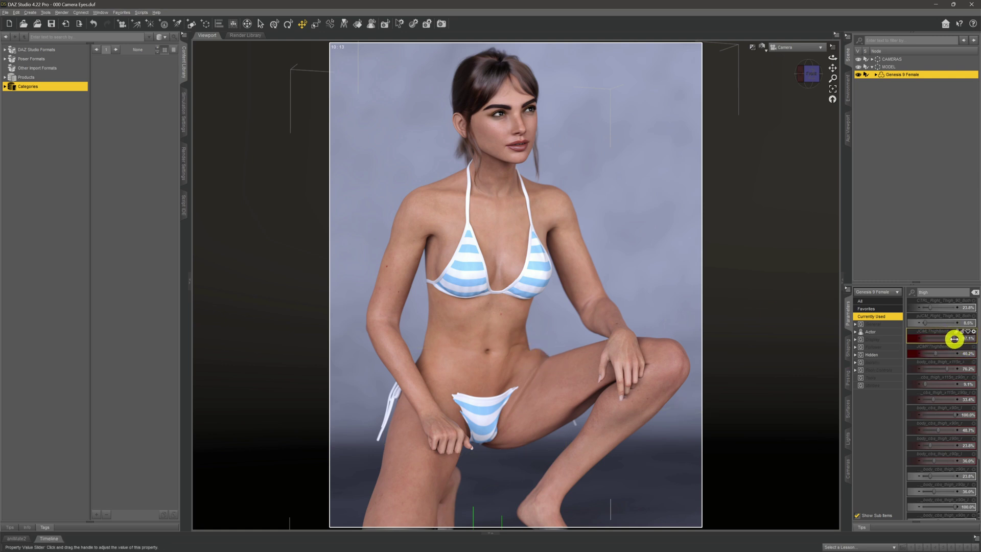
# Step: Lower the JCMRThighBend corrective to near its minimum and the JCMLThighBend corrective to about 21%
pyautogui.moveTo(953, 338); pyautogui.dragTo(927, 346)
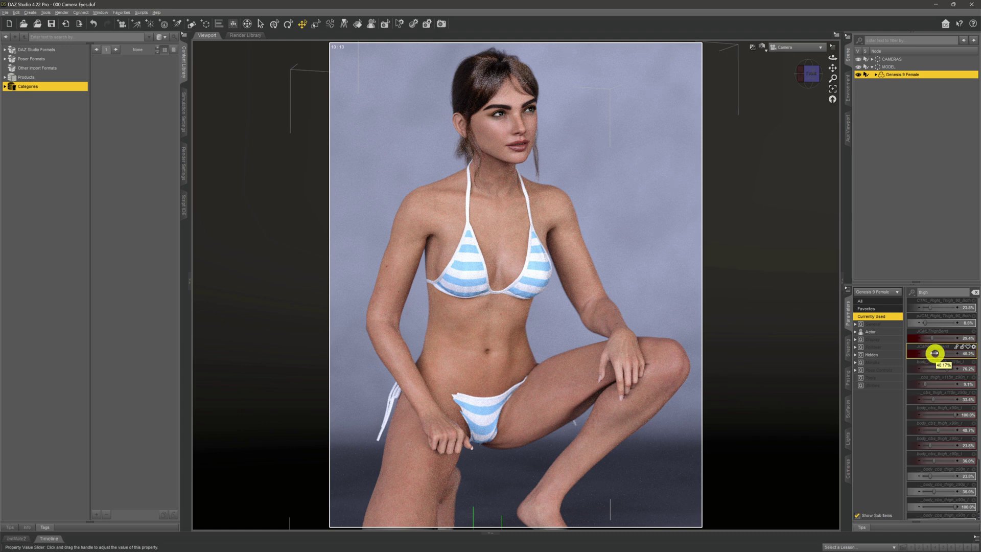
pyautogui.moveTo(934, 353); pyautogui.dragTo(895, 352)
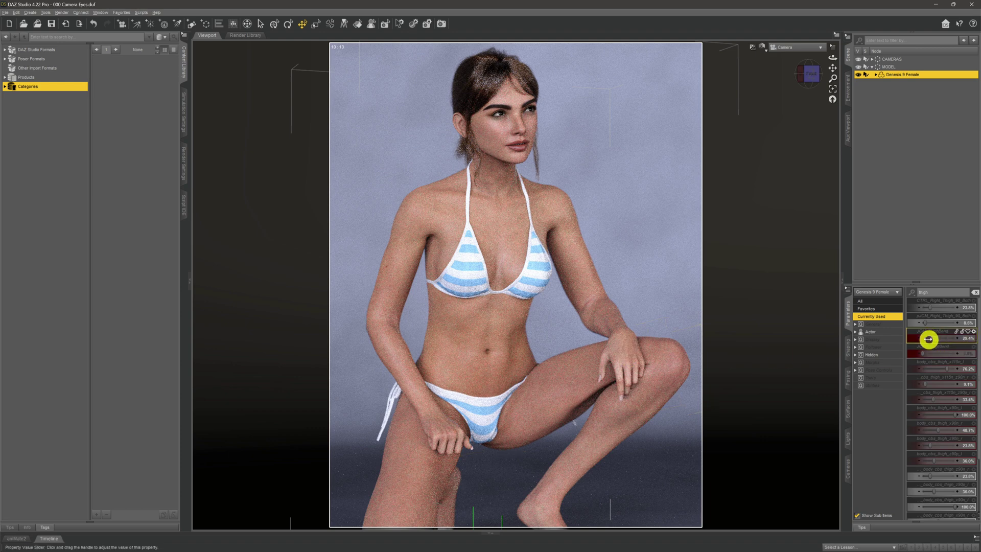
pyautogui.moveTo(930, 338); pyautogui.dragTo(895, 355)
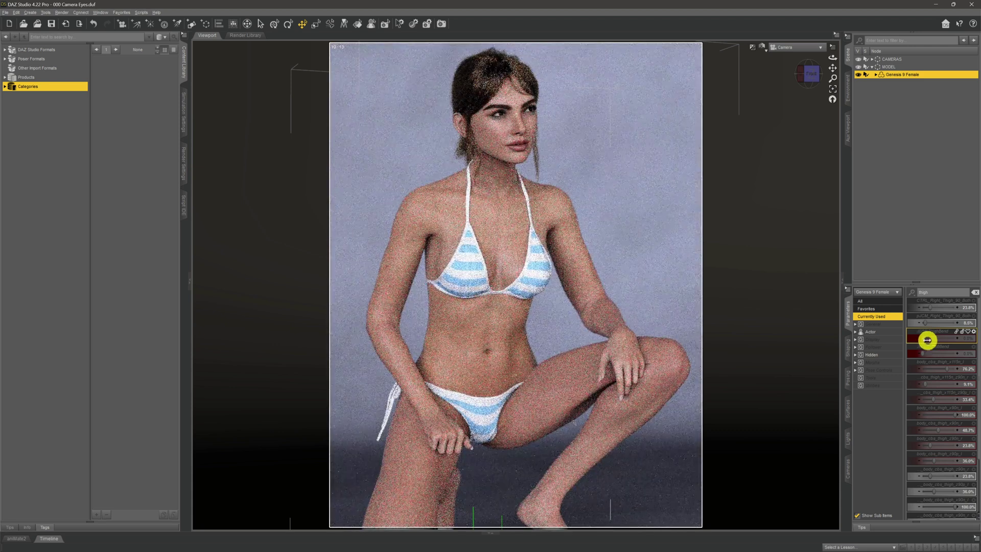
pyautogui.moveTo(925, 340); pyautogui.dragTo(922, 340)
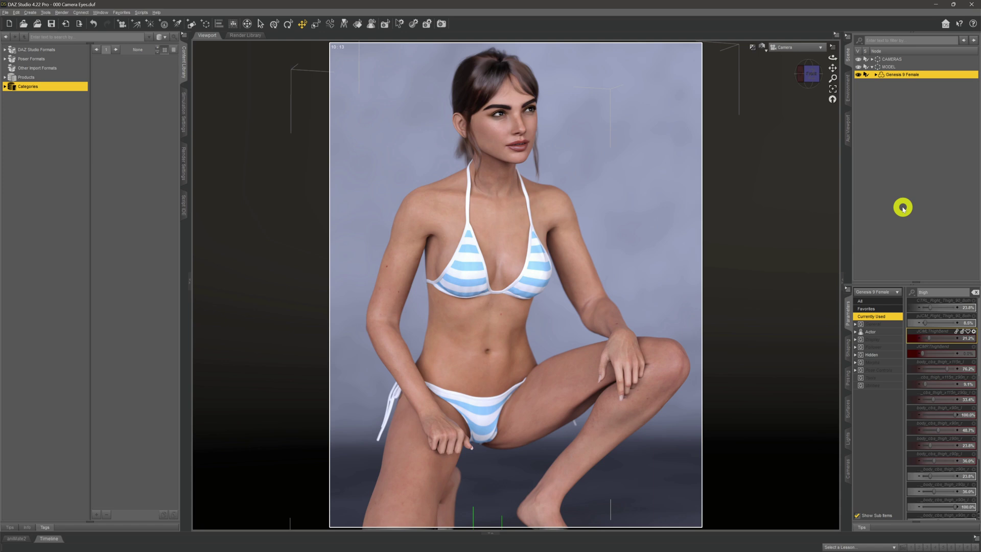
pyautogui.click(937, 344)
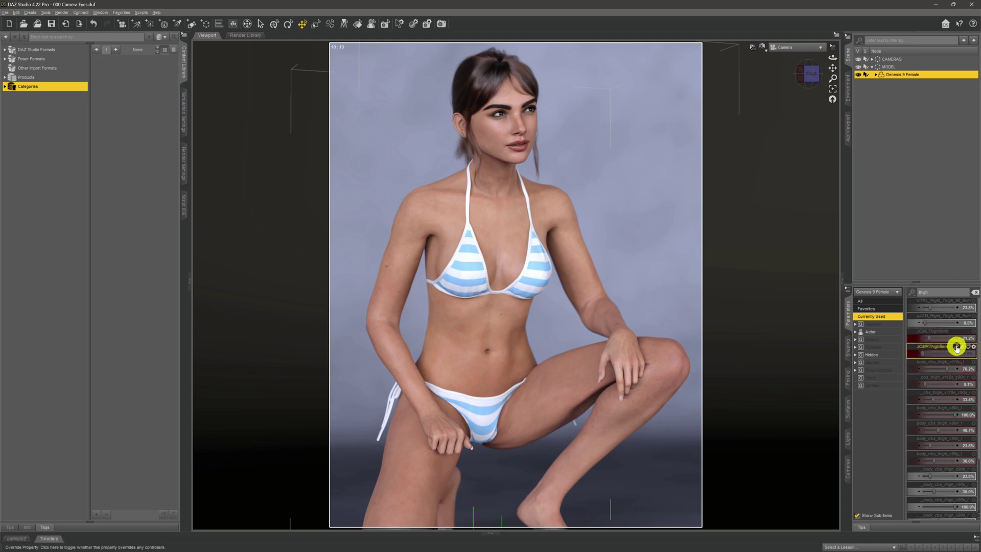
pyautogui.click(923, 382)
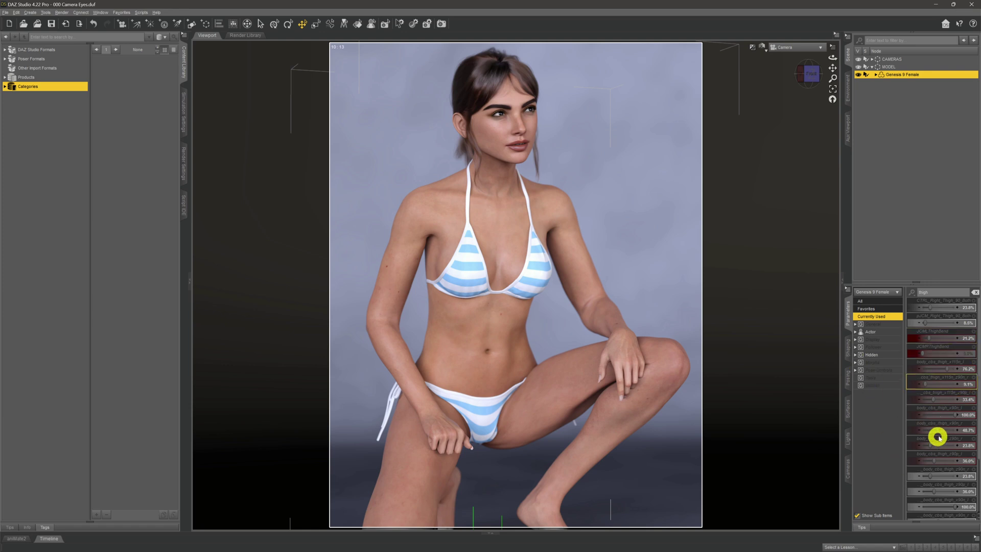
pyautogui.click(928, 400)
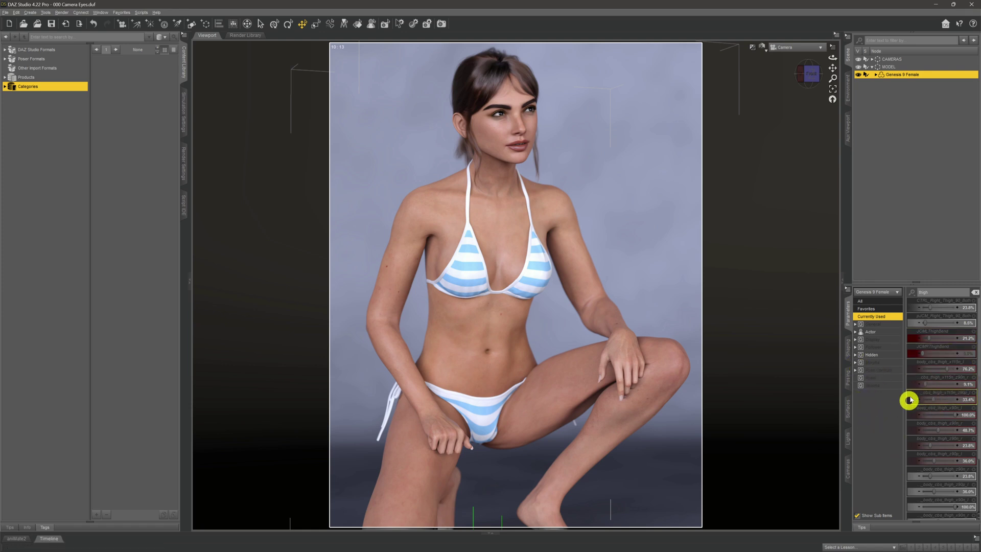
pyautogui.click(920, 440)
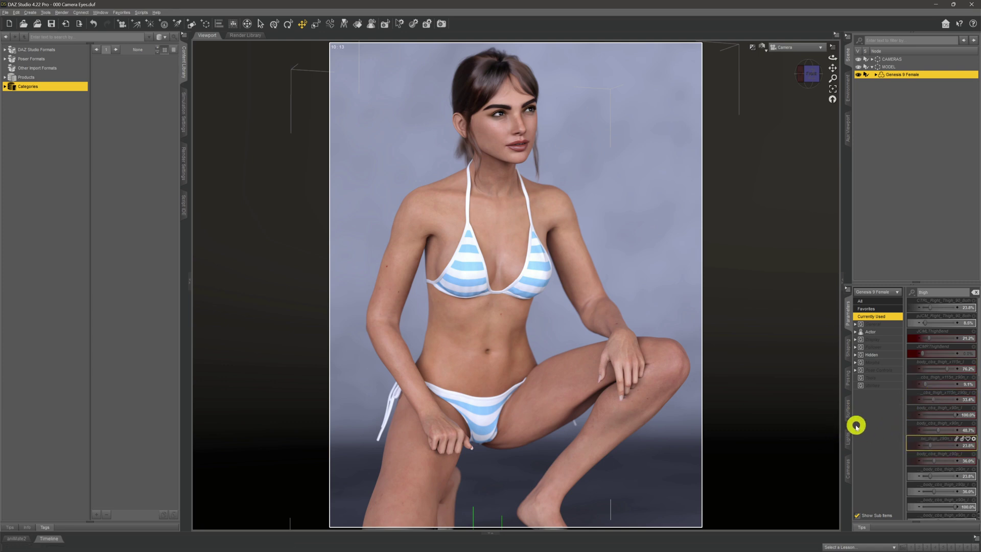
pyautogui.click(863, 408)
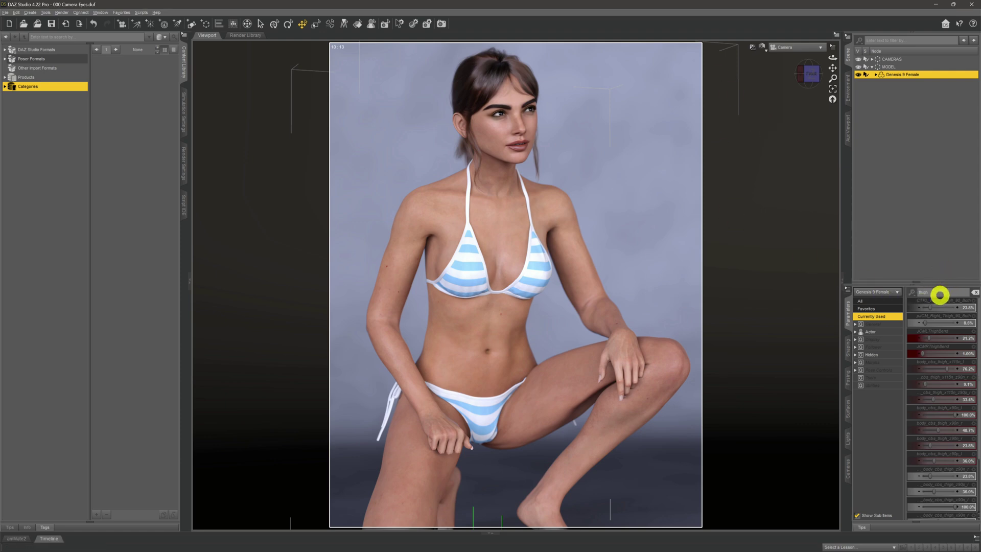
# Step: Switch the viewport to Perspective View for a side view of the legs and filter the figure's currently used parameters by "shin"
pyautogui.click(782, 49)
pyautogui.click(781, 52)
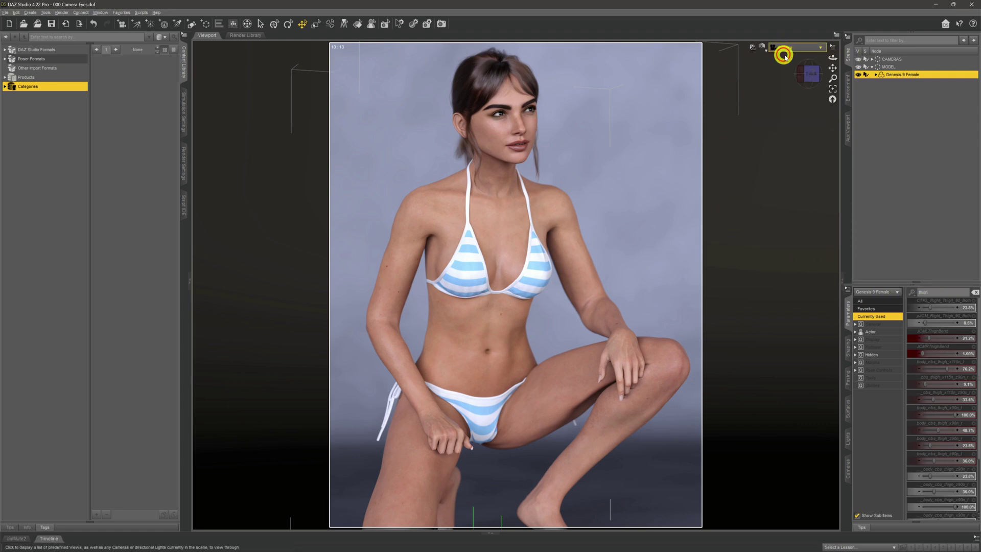
pyautogui.moveTo(830, 58)
pyautogui.mouseDown()
pyautogui.moveTo(804, 59)
pyautogui.moveTo(837, 44)
pyautogui.moveTo(832, 59)
pyautogui.mouseUp()
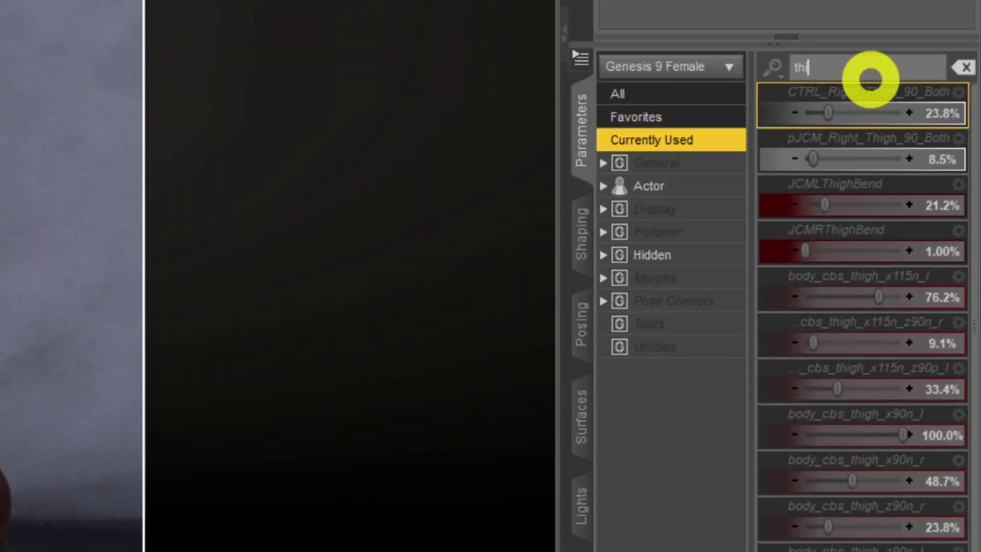
pyautogui.press('BackSpace')
pyautogui.press('BackSpace')
pyautogui.press('BackSpace')
pyautogui.write('shin')
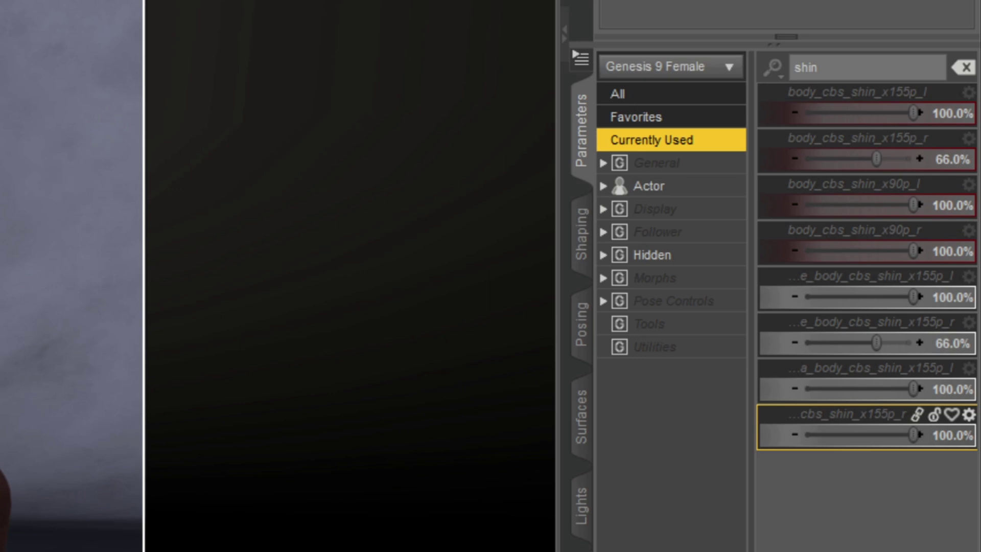
pyautogui.click(867, 511)
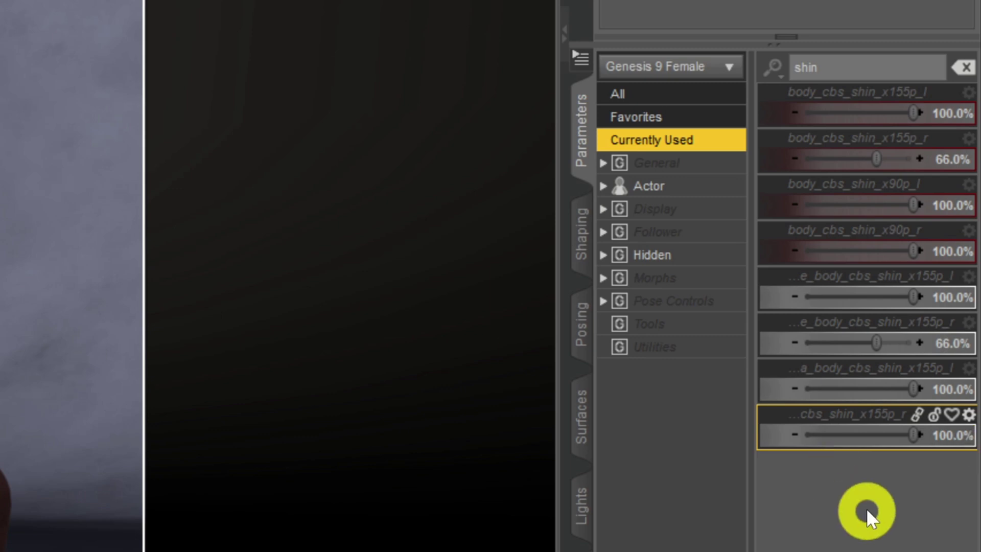
pyautogui.click(884, 362)
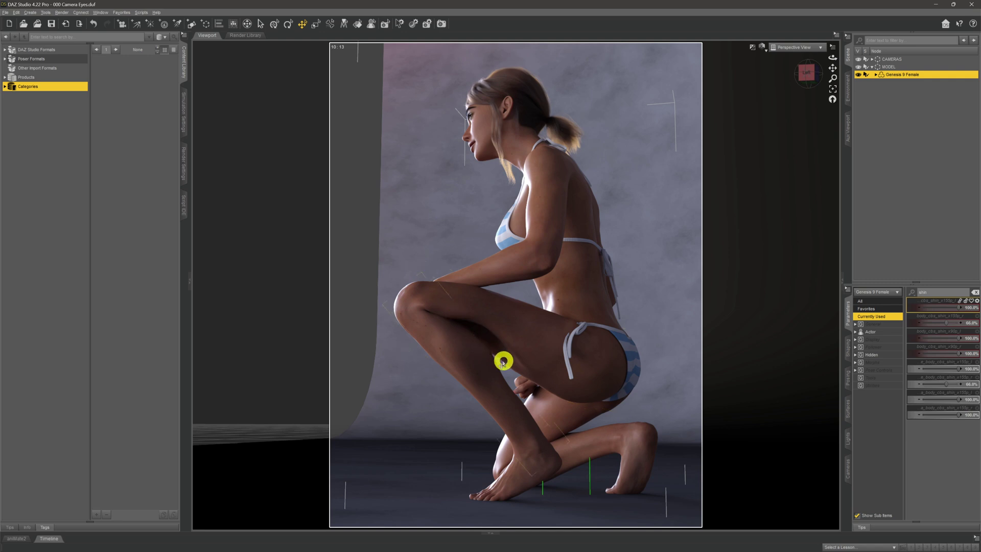
# Step: Lower the body_cbs_shin_x155p_l corrective to about 37.2% and body_cbs_shin_x155p_r to about 41.5%, viewing each leg from its own side
pyautogui.moveTo(958, 308); pyautogui.dragTo(937, 311)
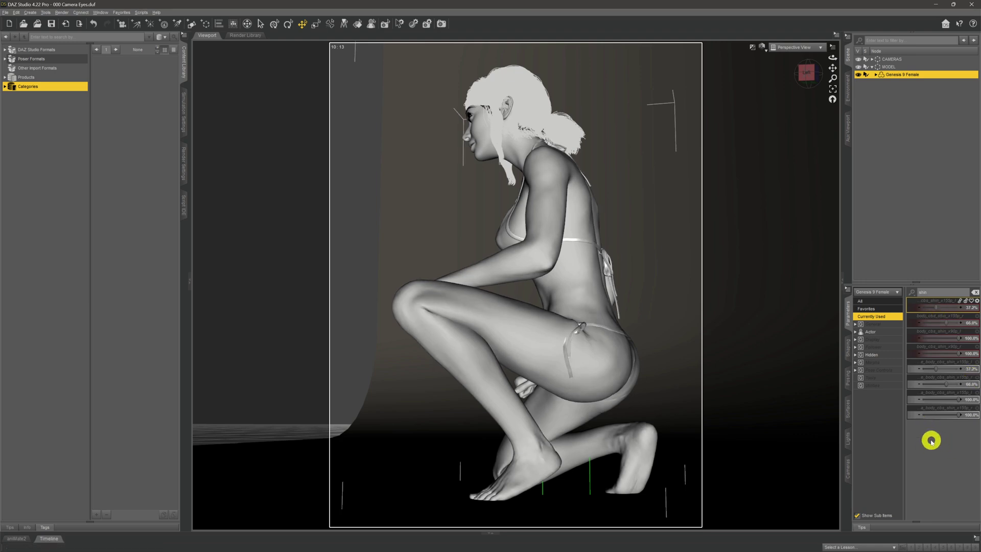
pyautogui.hotkey('ctrl', 'shift', 'i')
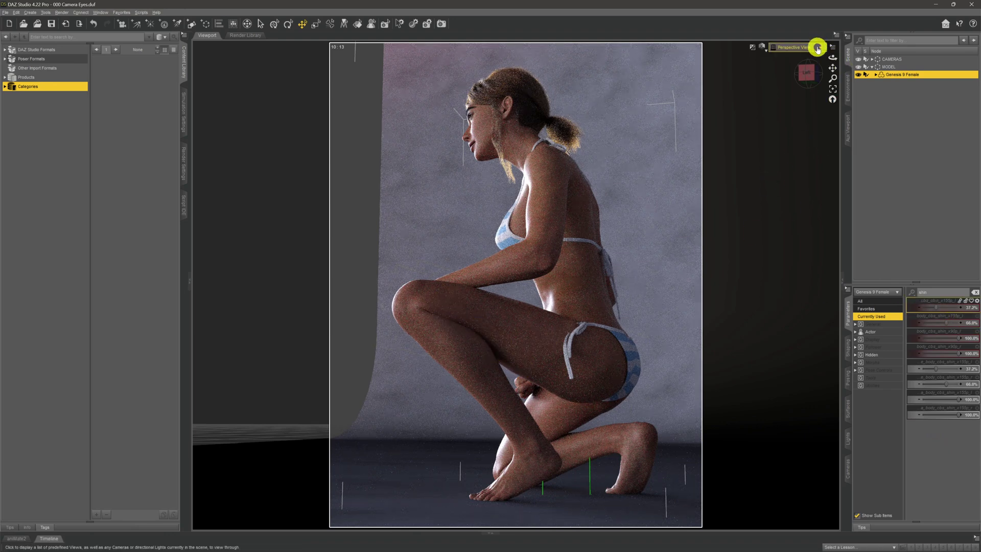
pyautogui.moveTo(828, 58)
pyautogui.mouseDown()
pyautogui.moveTo(898, 54)
pyautogui.moveTo(833, 59)
pyautogui.mouseUp()
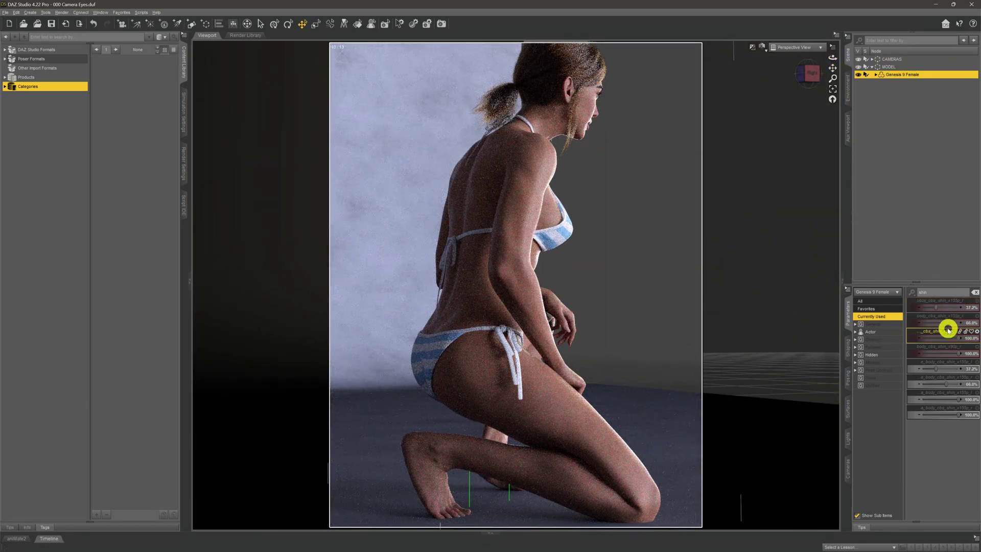
pyautogui.moveTo(946, 324); pyautogui.dragTo(927, 327)
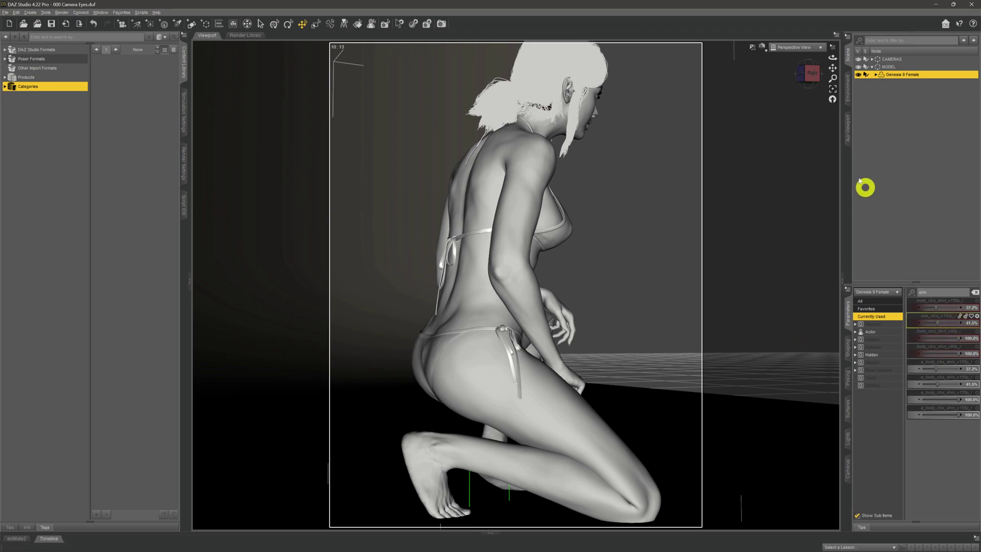
# Step: Return the viewport to the scene's Camera view and examine the shape of the bent legs
pyautogui.click(806, 47)
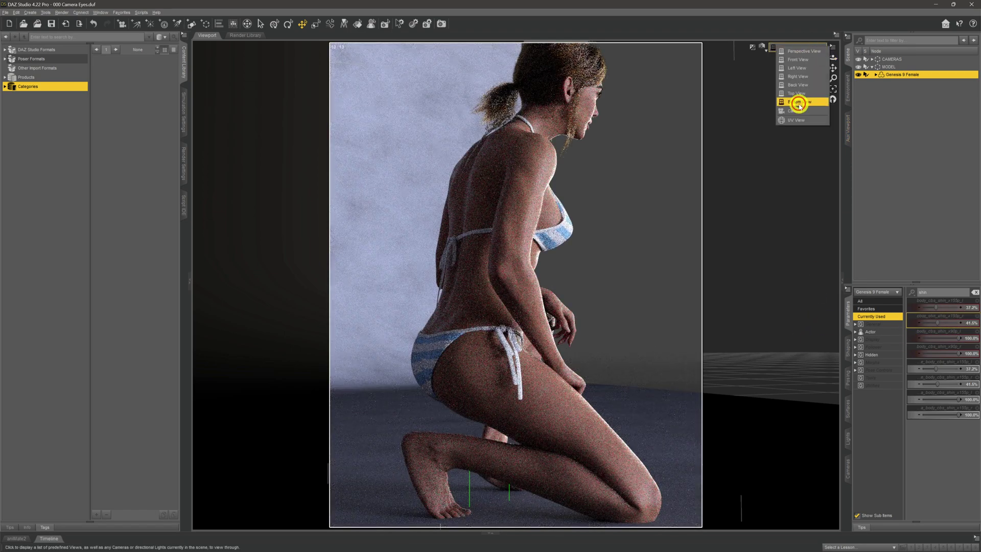
pyautogui.click(810, 113)
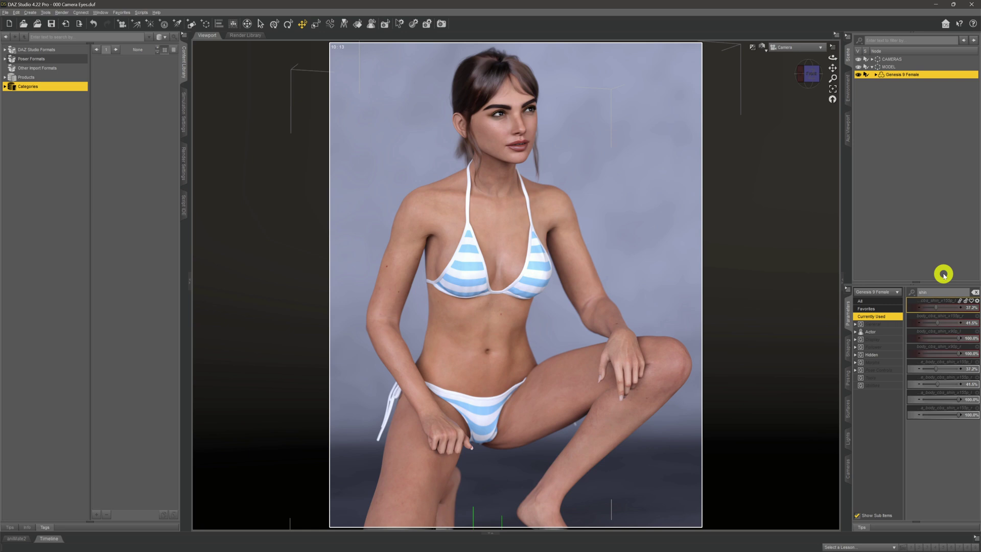
pyautogui.click(931, 301)
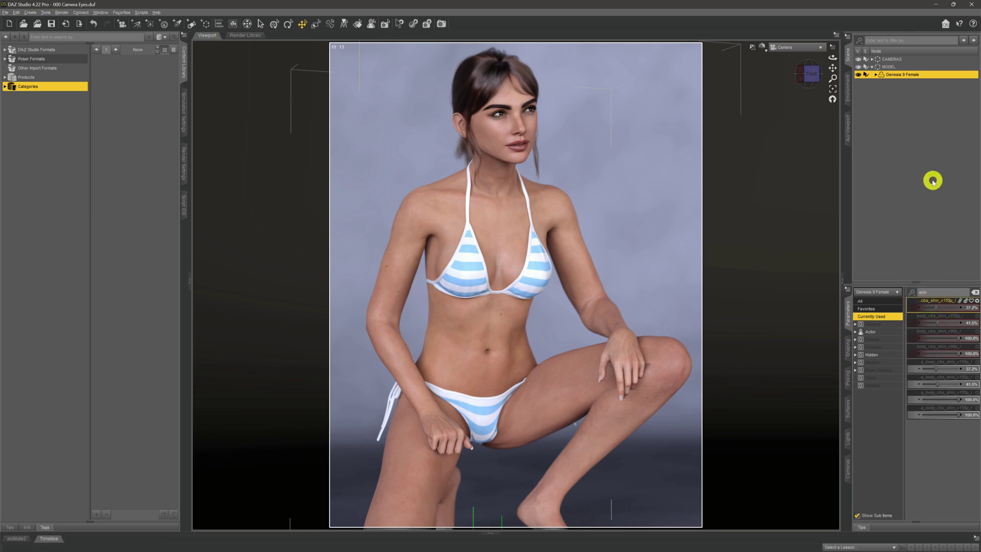